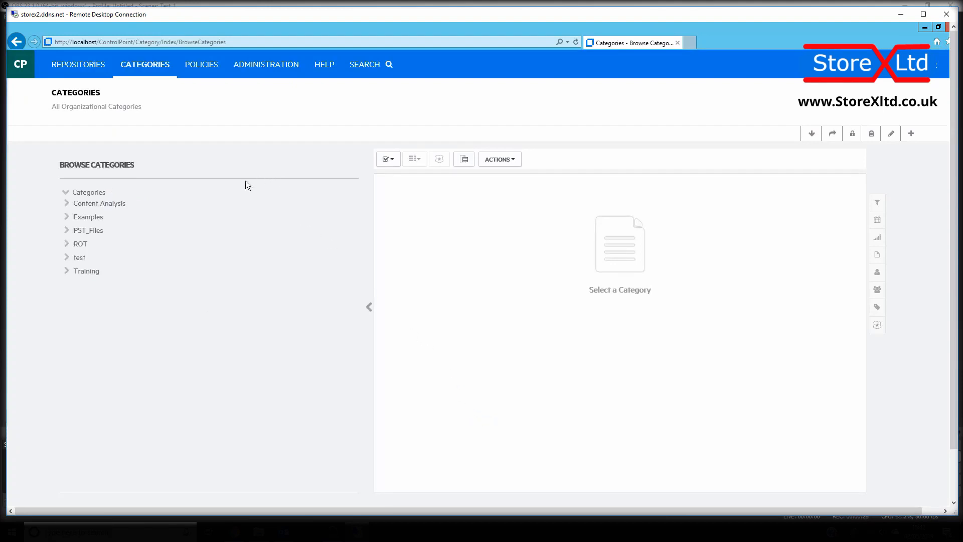
Open the Personal_data category in the Examples group for editing
{"action": "left_click", "coordinate": [68, 217]}
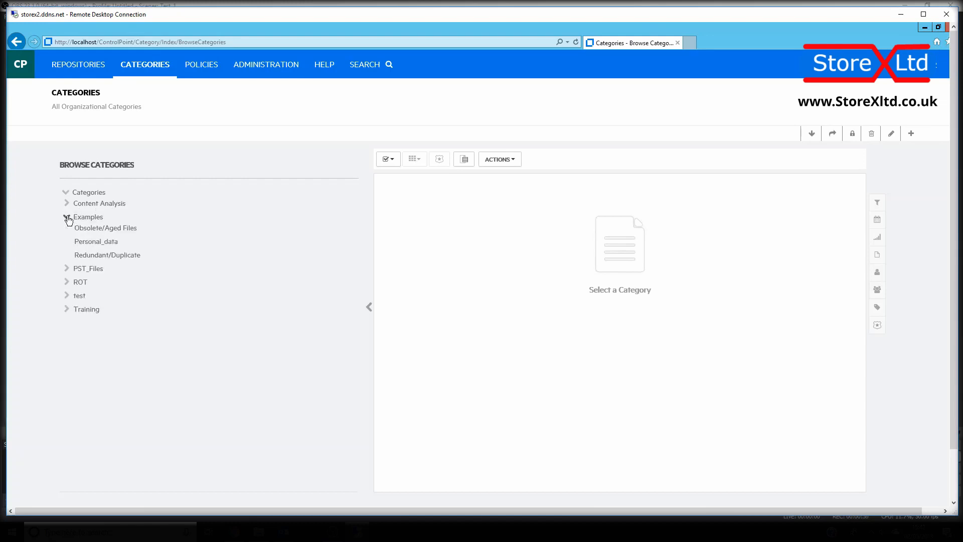
{"action": "left_click", "coordinate": [98, 242]}
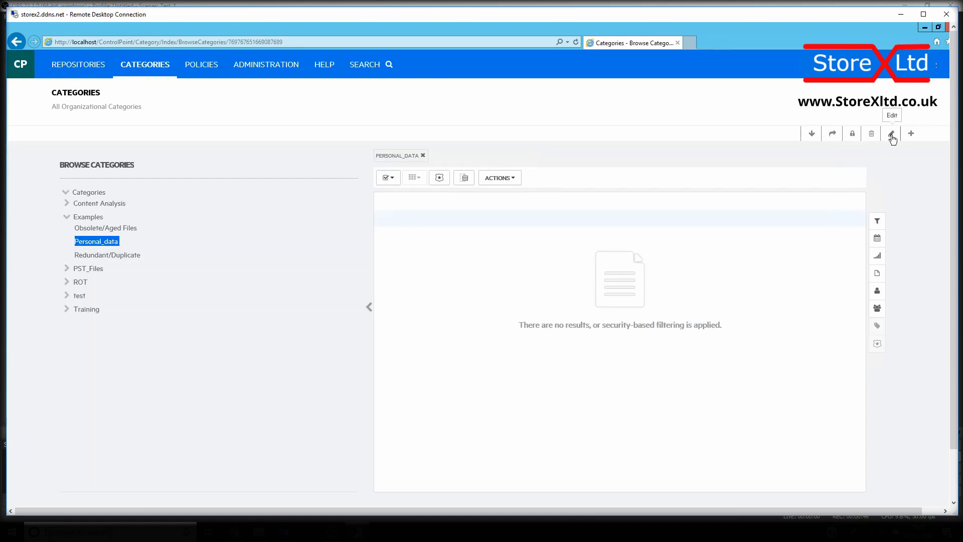
{"action": "left_click", "coordinate": [893, 140]}
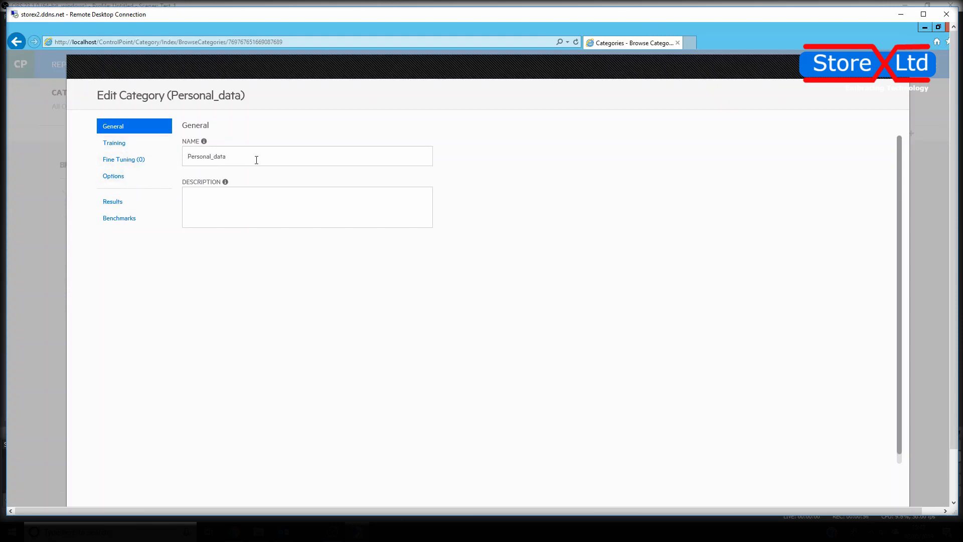
Add Example_Repository_Con as the repository in the category's training settings
{"action": "left_click", "coordinate": [118, 145]}
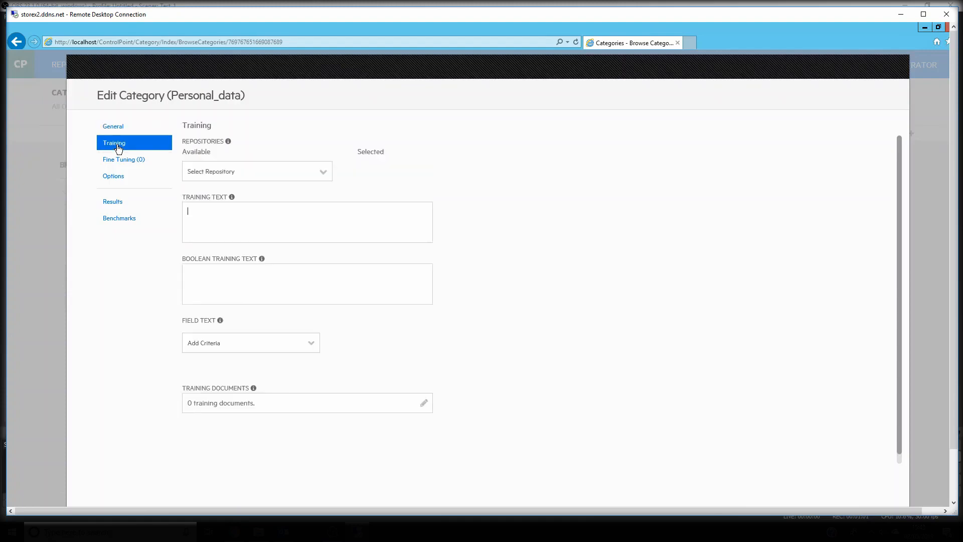
{"action": "left_click", "coordinate": [323, 173]}
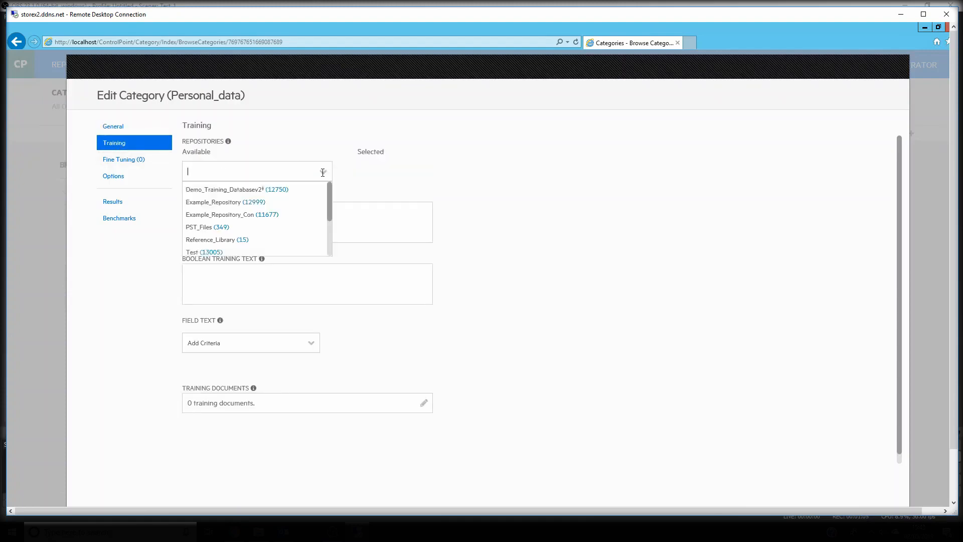
{"action": "left_click", "coordinate": [268, 215]}
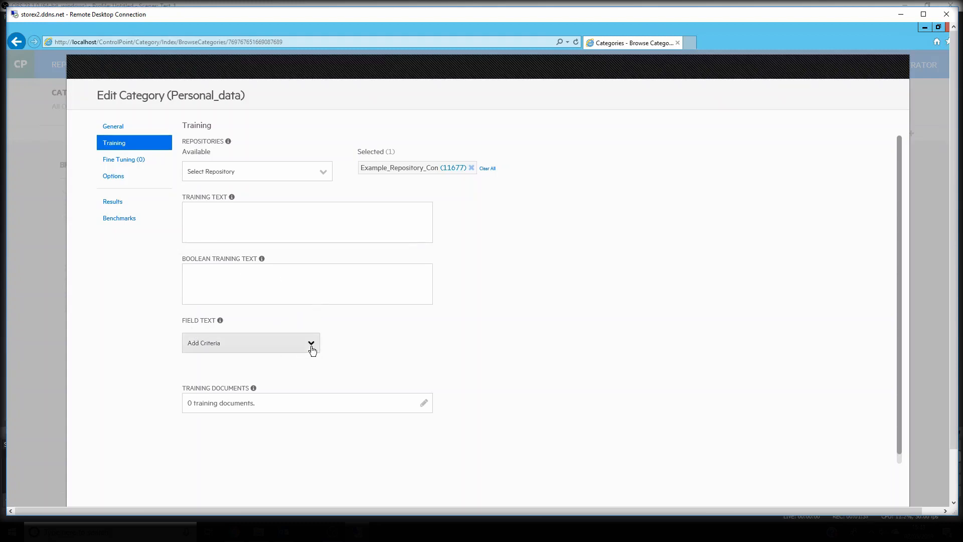
Review the criteria available for the category's field text
{"action": "left_click", "coordinate": [311, 346]}
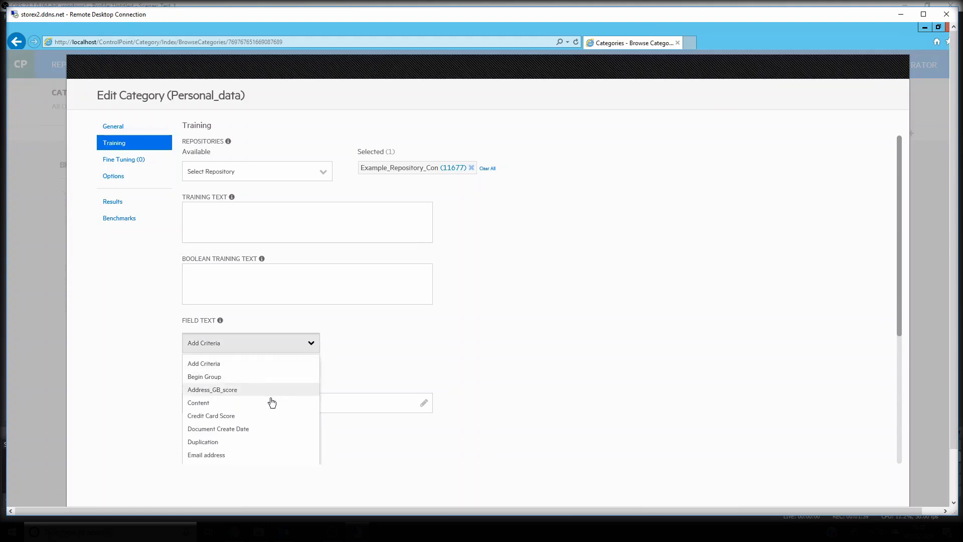
{"action": "scroll", "coordinate": [272, 401], "scroll_direction": "down", "scroll_amount": 1}
{"action": "scroll", "coordinate": [272, 402], "scroll_direction": "down", "scroll_amount": 3}
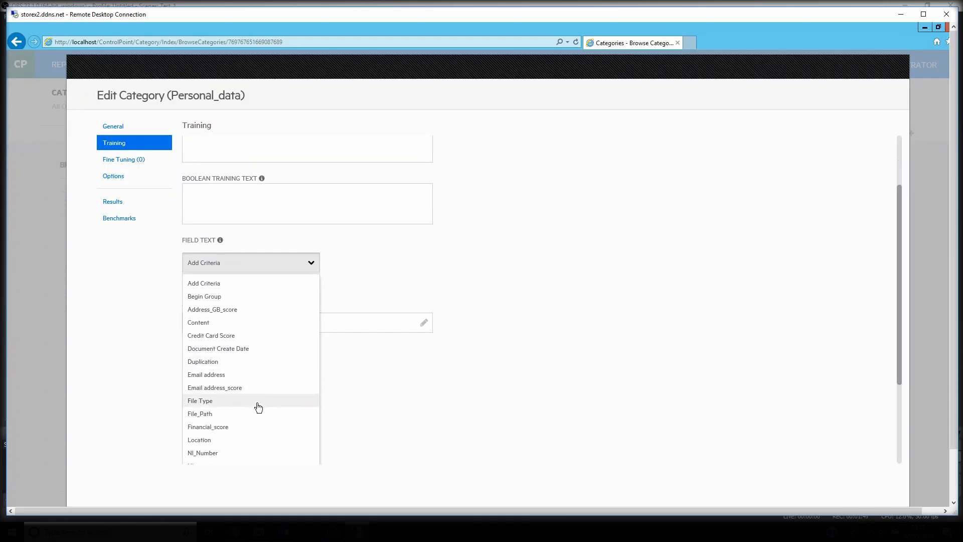
{"action": "scroll", "coordinate": [250, 409], "scroll_direction": "down", "scroll_amount": 1}
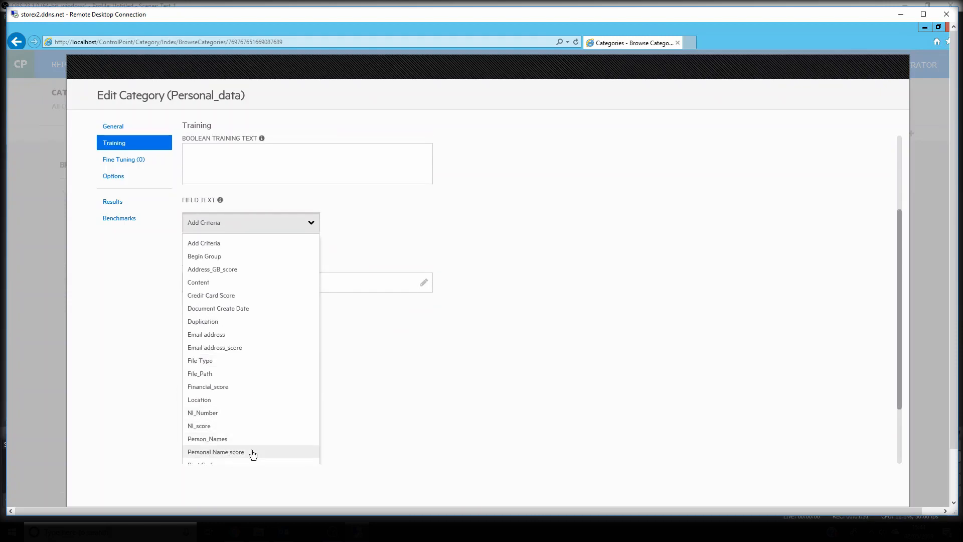
{"action": "left_click", "coordinate": [123, 408]}
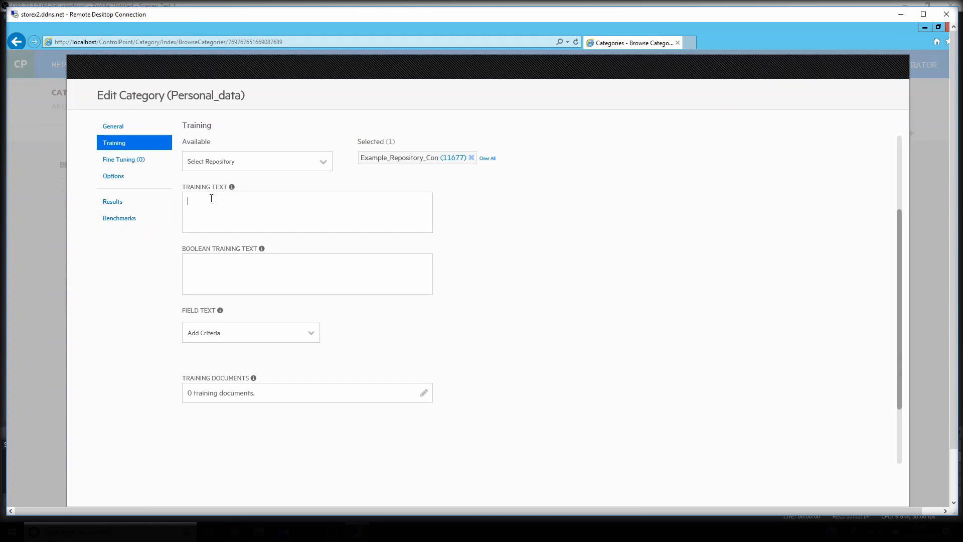
Enter "Medical Records" as the training text, and check the category's options and results
{"action": "type", "text": "Medical Records"}
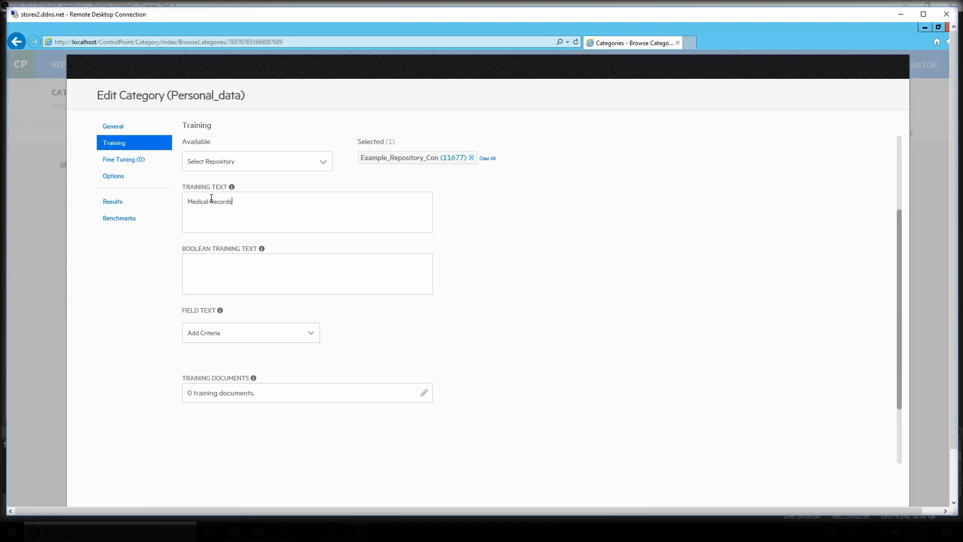
{"action": "left_click", "coordinate": [115, 180]}
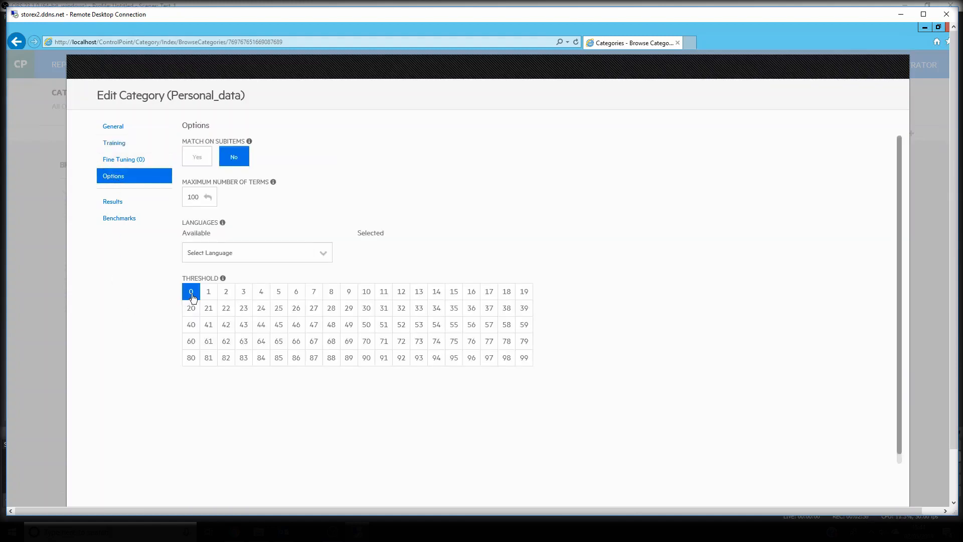
{"action": "left_click", "coordinate": [114, 202]}
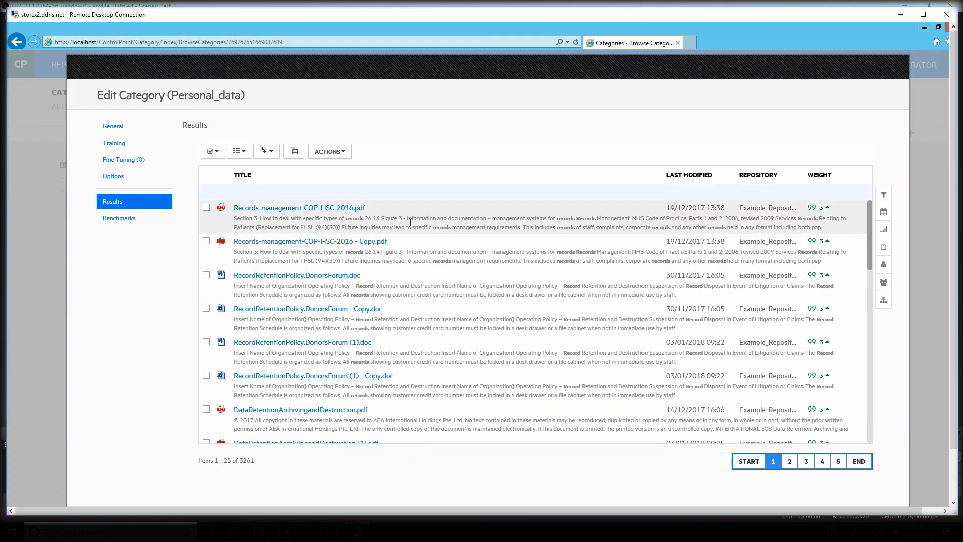
Add a field text criterion requiring Personal Name score Is 1, and view the updated results
{"action": "left_click", "coordinate": [114, 145]}
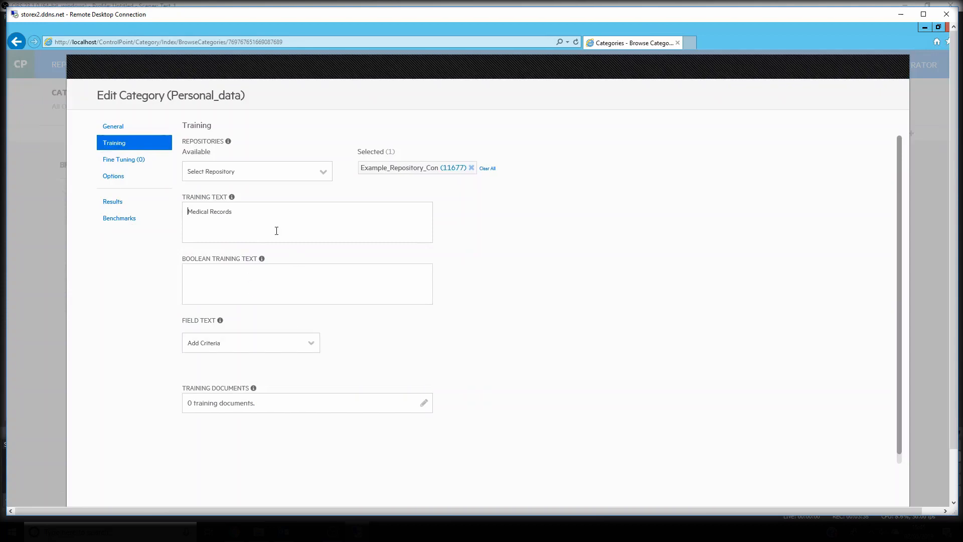
{"action": "left_click", "coordinate": [311, 345]}
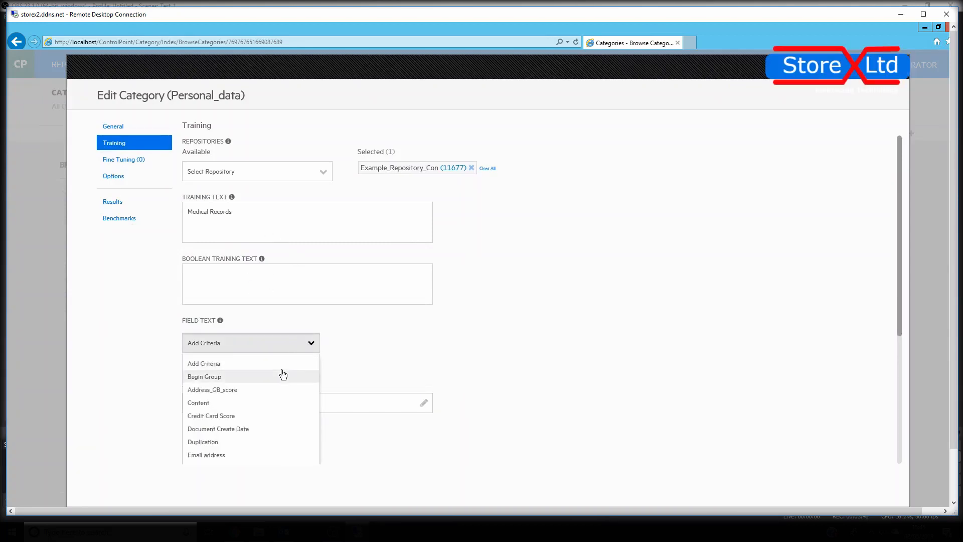
{"action": "scroll", "coordinate": [273, 376], "scroll_direction": "down", "scroll_amount": 1}
{"action": "scroll", "coordinate": [264, 380], "scroll_direction": "down", "scroll_amount": 2}
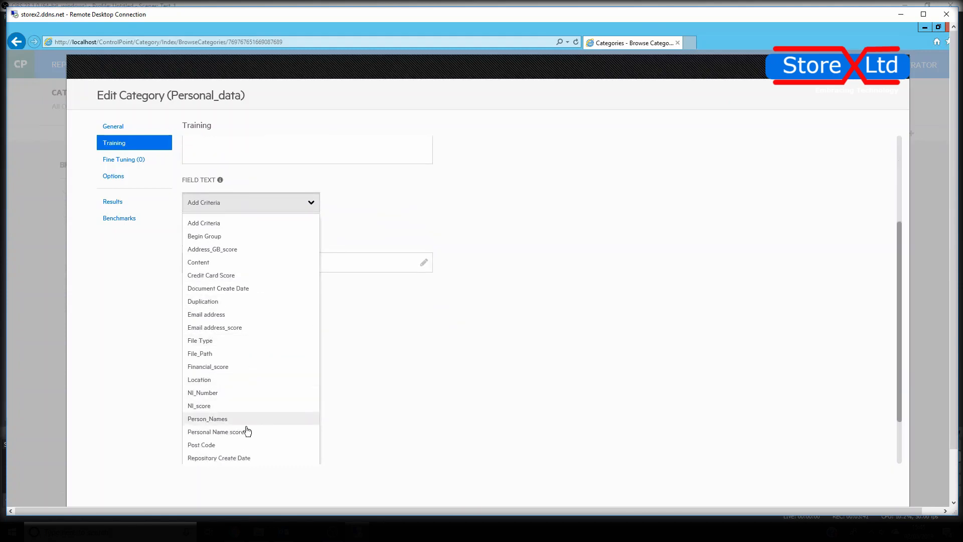
{"action": "left_click", "coordinate": [237, 432]}
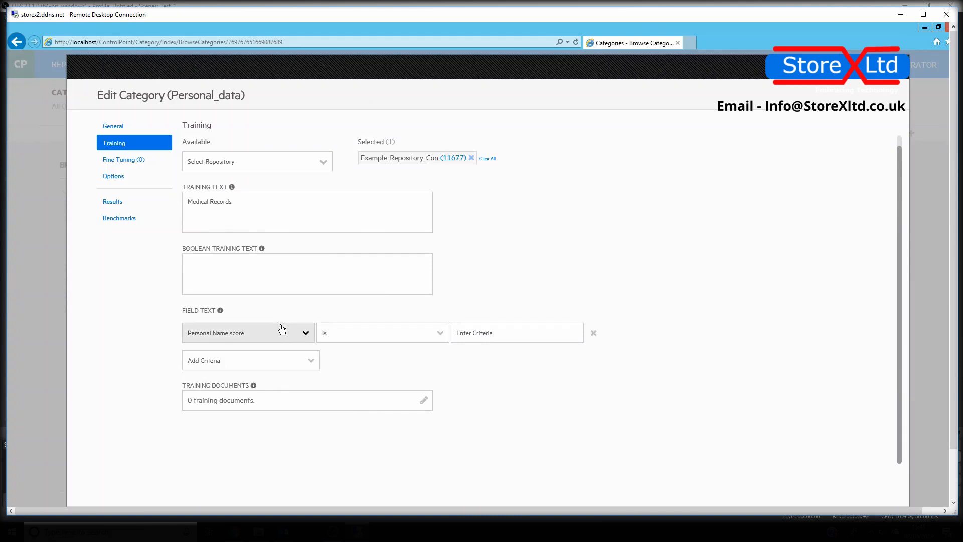
{"action": "left_click", "coordinate": [481, 335]}
{"action": "type", "text": "1"}
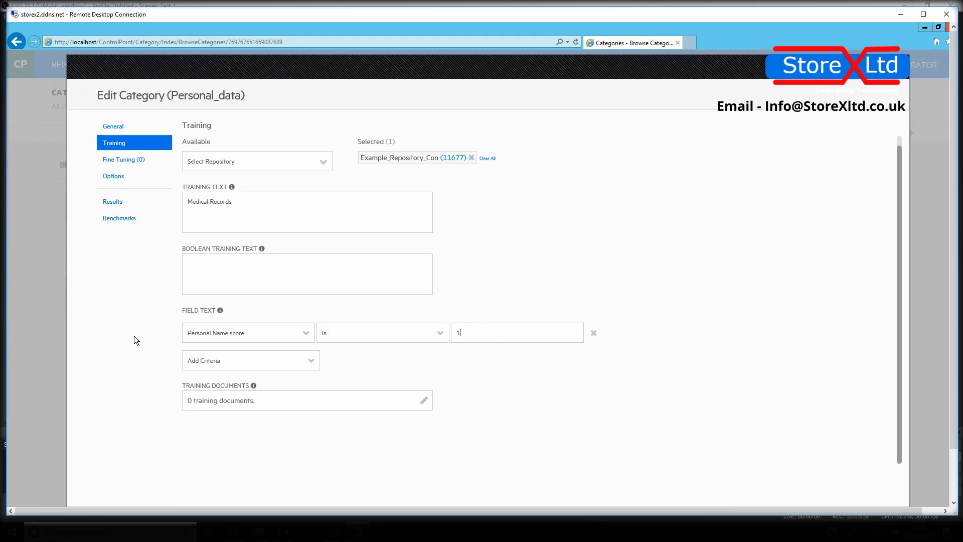
{"action": "left_click", "coordinate": [112, 203]}
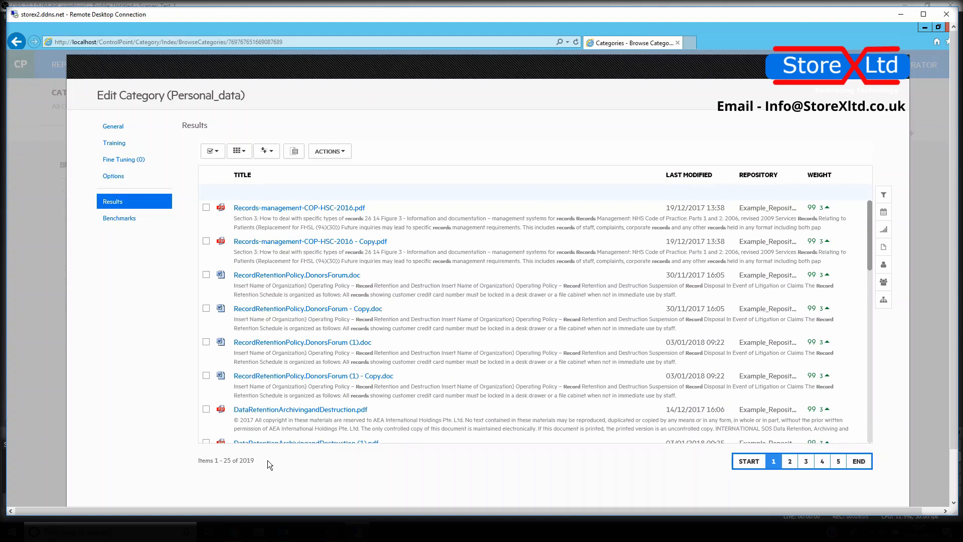
Add a second field text criterion requiring File Type Is docx, and view the updated results
{"action": "left_click", "coordinate": [121, 145]}
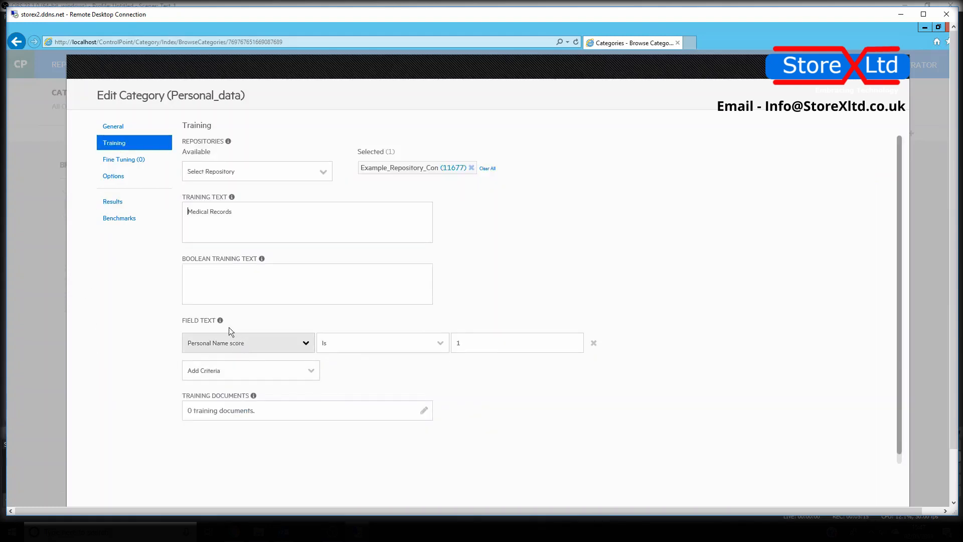
{"action": "left_click", "coordinate": [312, 369]}
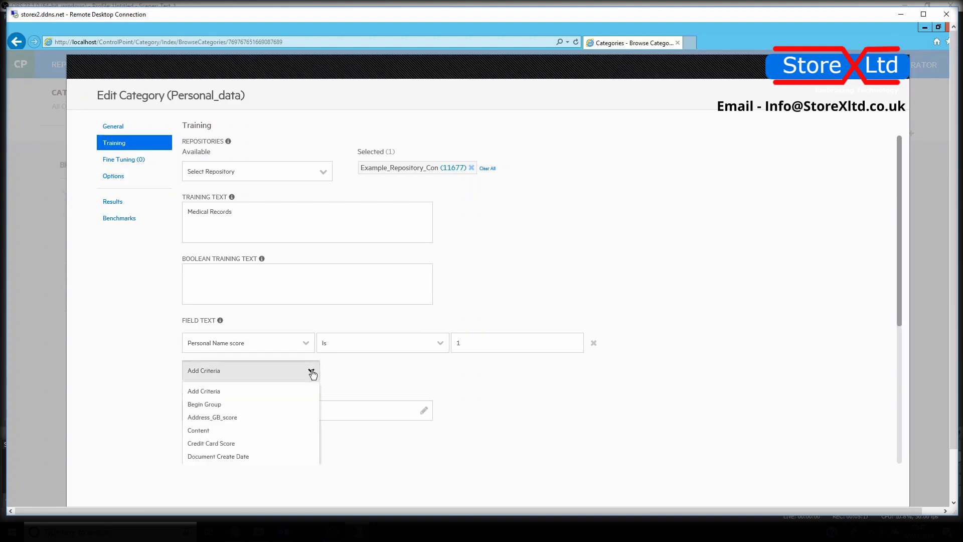
{"action": "scroll", "coordinate": [240, 427], "scroll_direction": "down", "scroll_amount": 1}
{"action": "scroll", "coordinate": [243, 432], "scroll_direction": "down", "scroll_amount": 1}
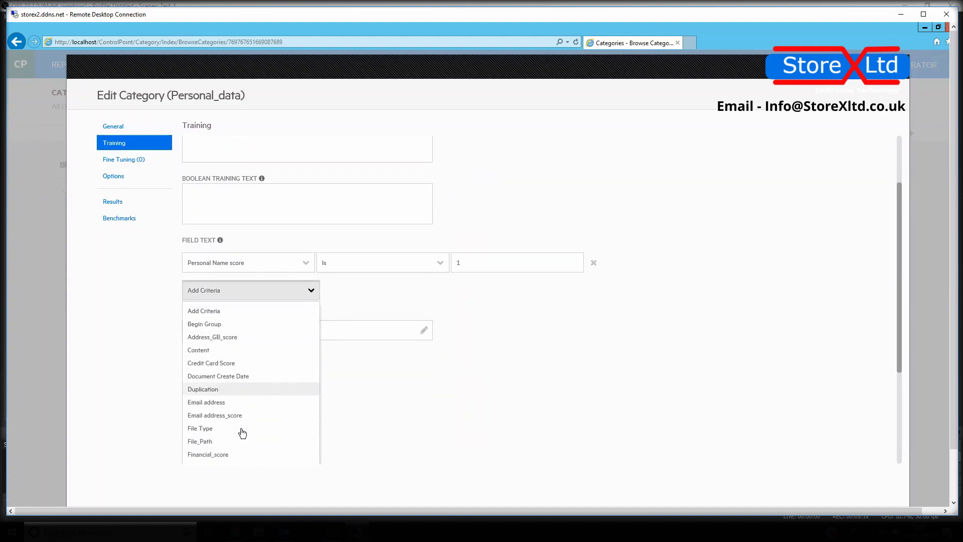
{"action": "left_click", "coordinate": [209, 429]}
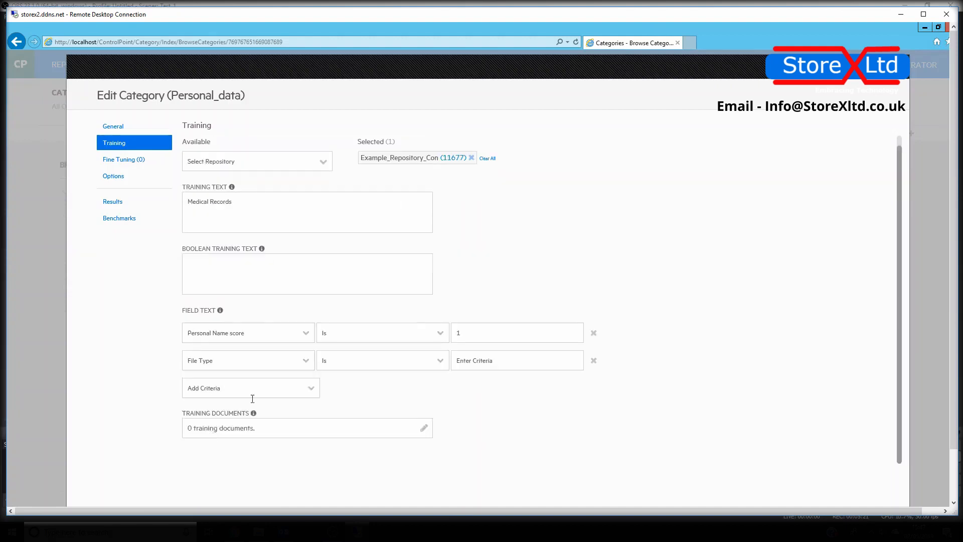
{"action": "left_click", "coordinate": [479, 361]}
{"action": "type", "text": "docx"}
{"action": "left_click", "coordinate": [116, 205]}
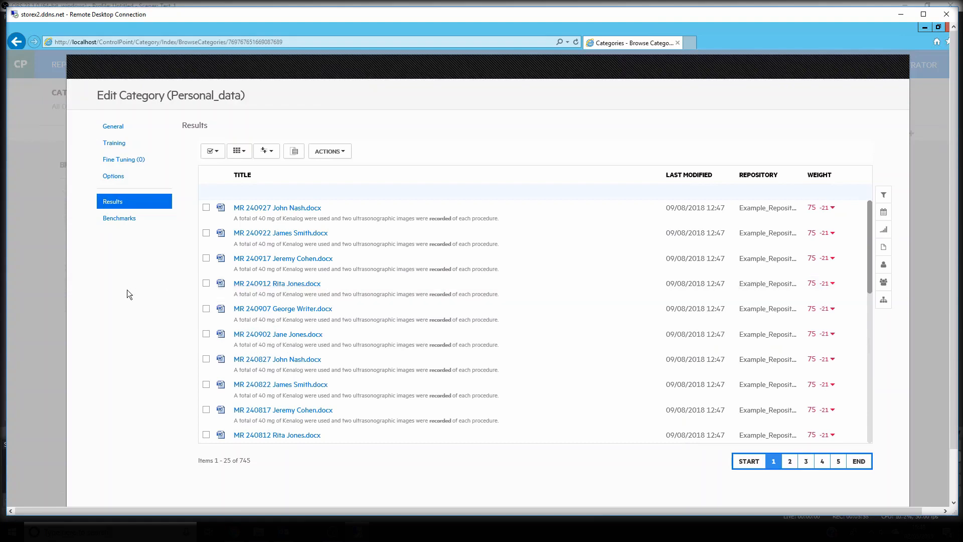
Paste a Boolean training text joining the patient's first name and surname with DNEAR, and view the matching documents
{"action": "left_click", "coordinate": [115, 144]}
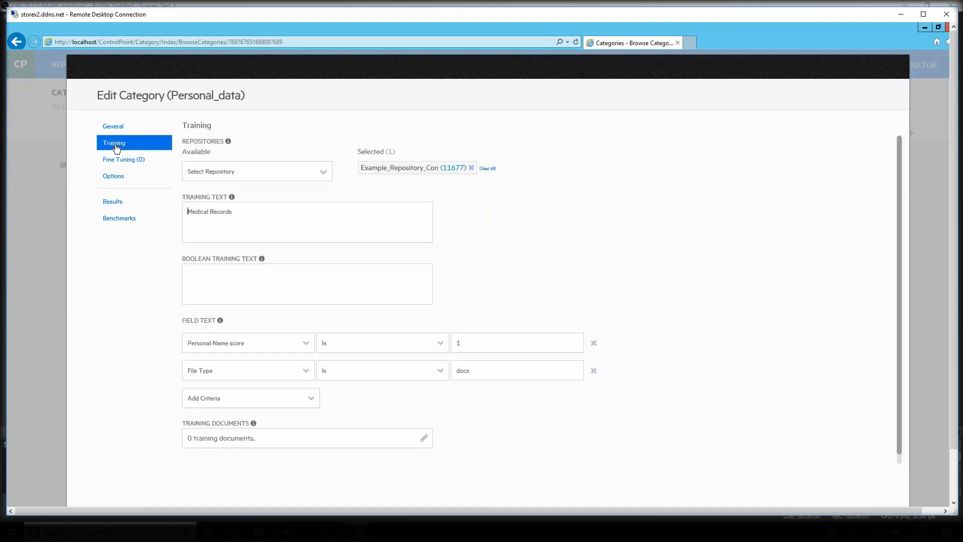
{"action": "right_click", "coordinate": [192, 270]}
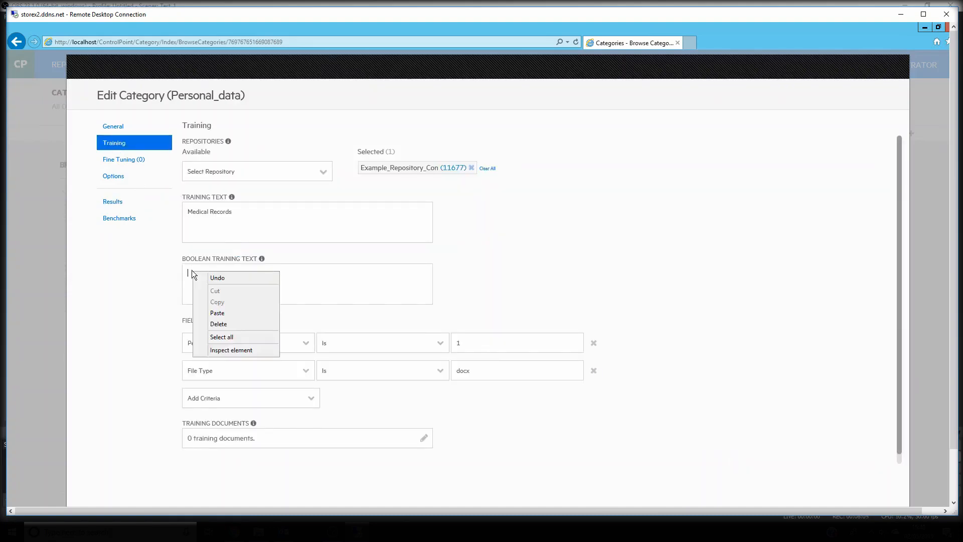
{"action": "left_click", "coordinate": [214, 312]}
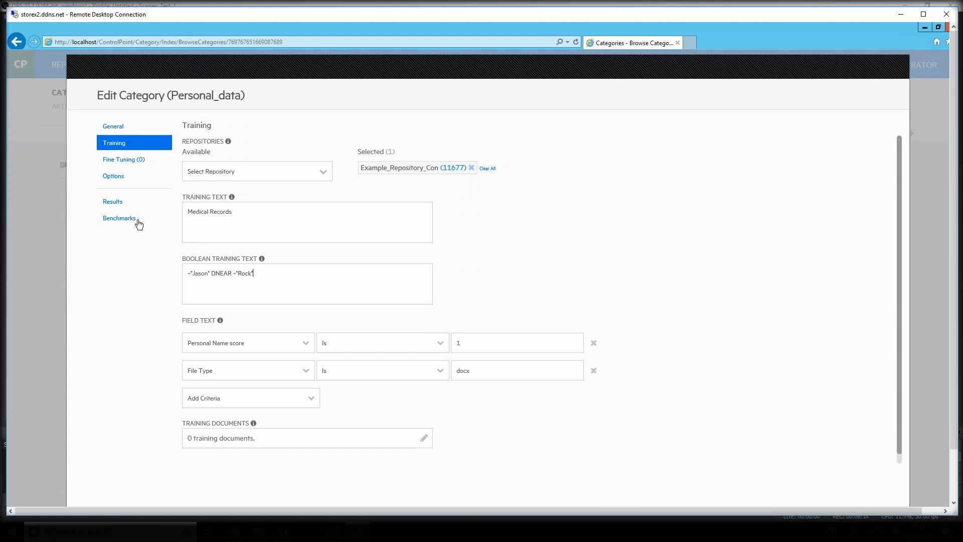
{"action": "left_click", "coordinate": [114, 203]}
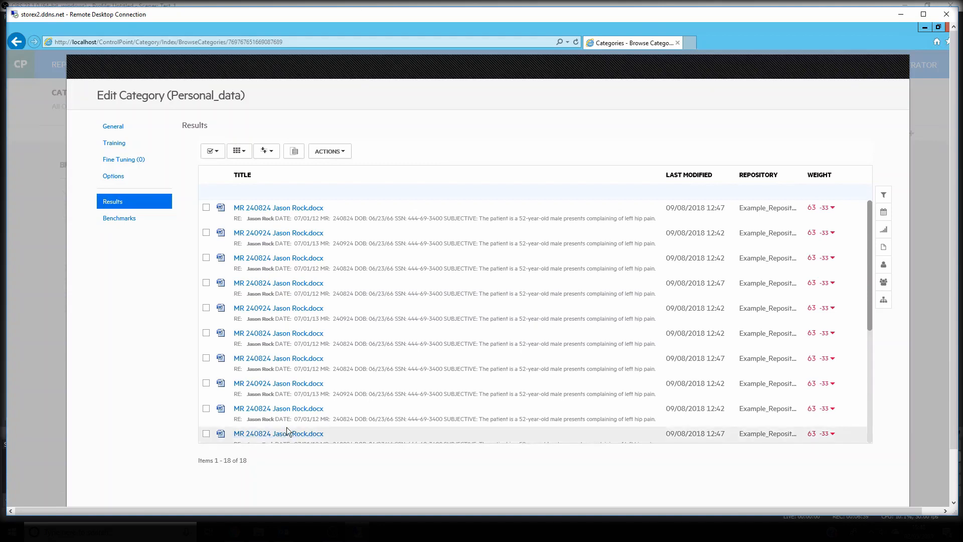
{"action": "mouse_move", "coordinate": [288, 386]}
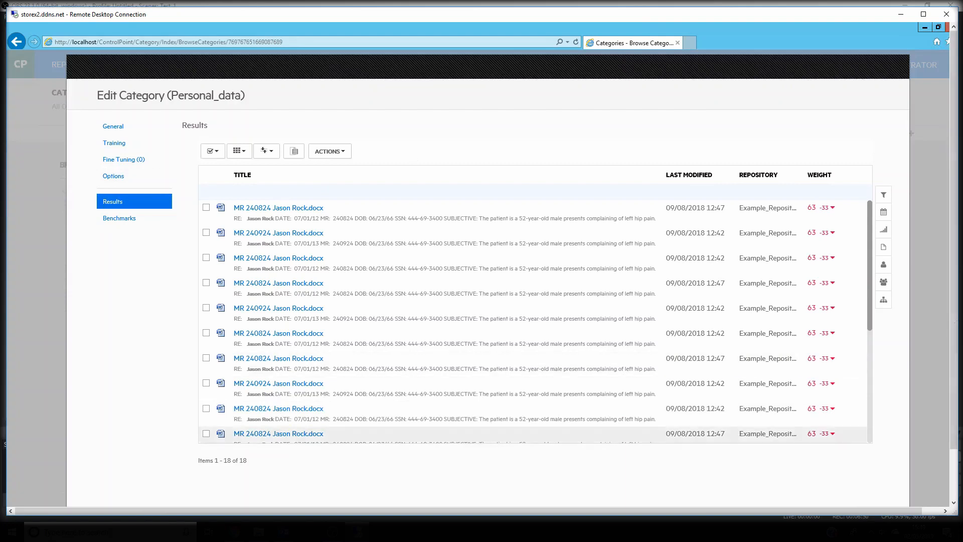
Save the edited Personal_data category and publish its draft without a comment
{"action": "left_click_drag", "start_coordinate": [950, 283], "coordinate": [954, 337]}
{"action": "left_click", "coordinate": [807, 467]}
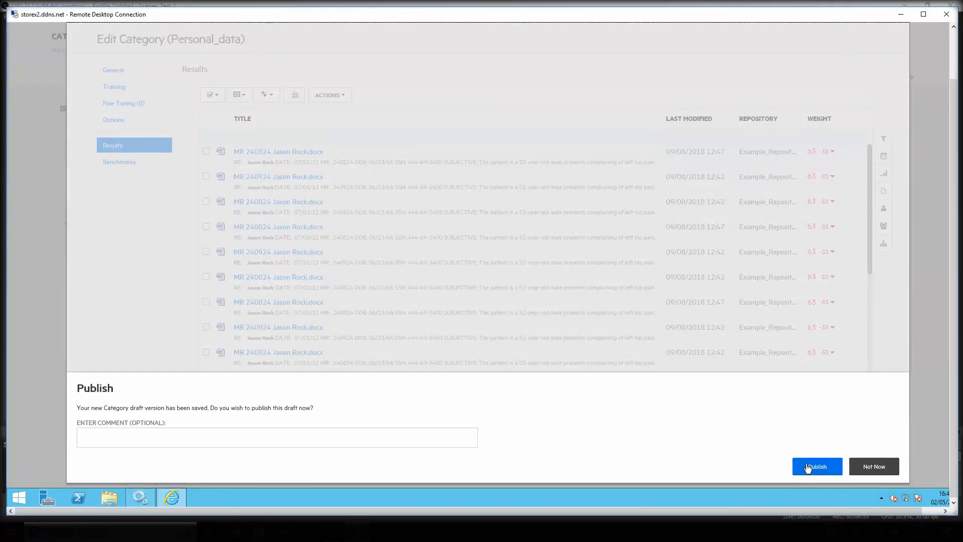
{"action": "left_click", "coordinate": [807, 466]}
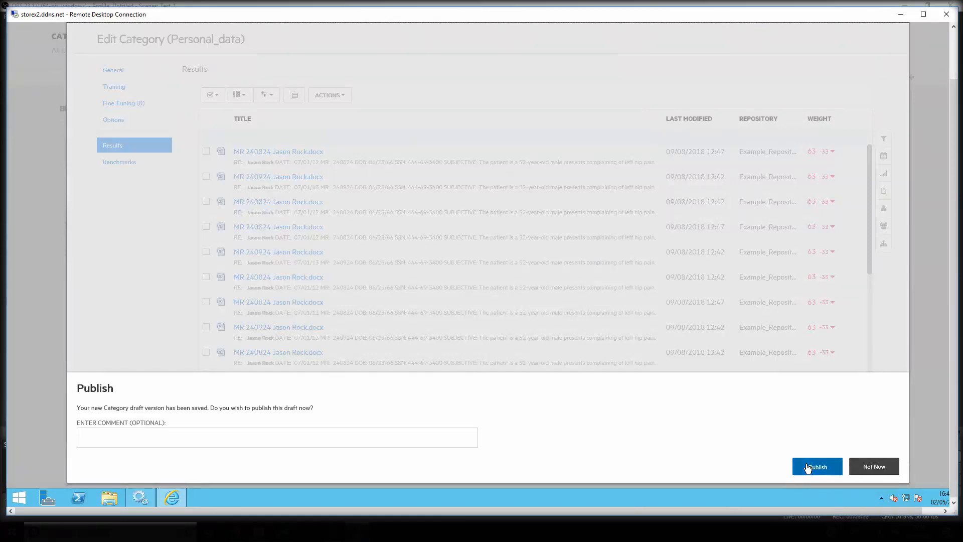